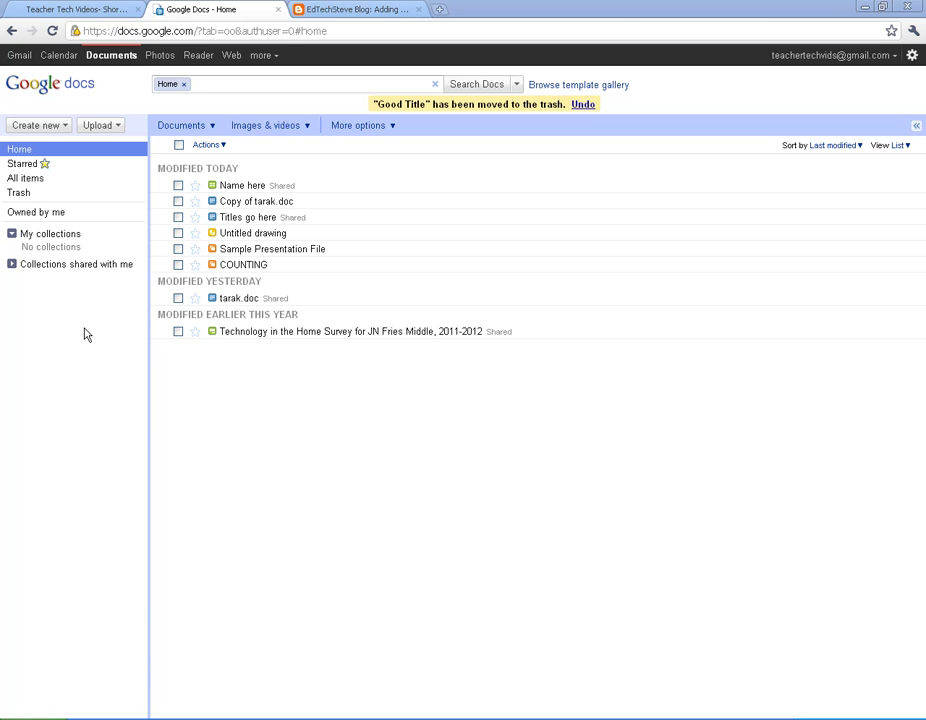
Step: Create a new blank form and replace 'Untitled form' with the title 'Good Title'
left_click(18, 128)
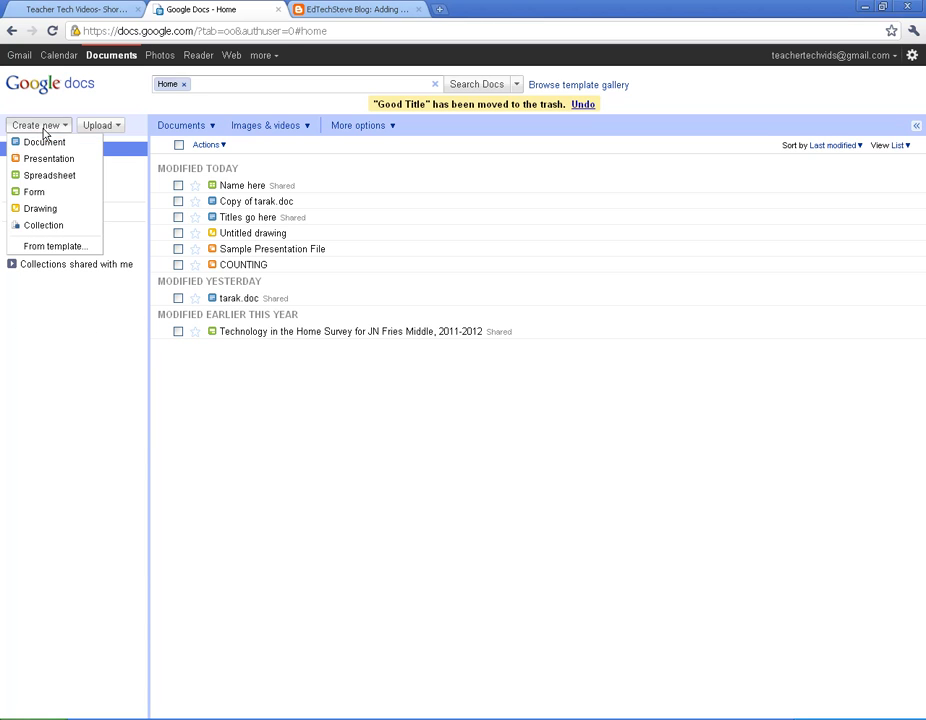
left_click(33, 192)
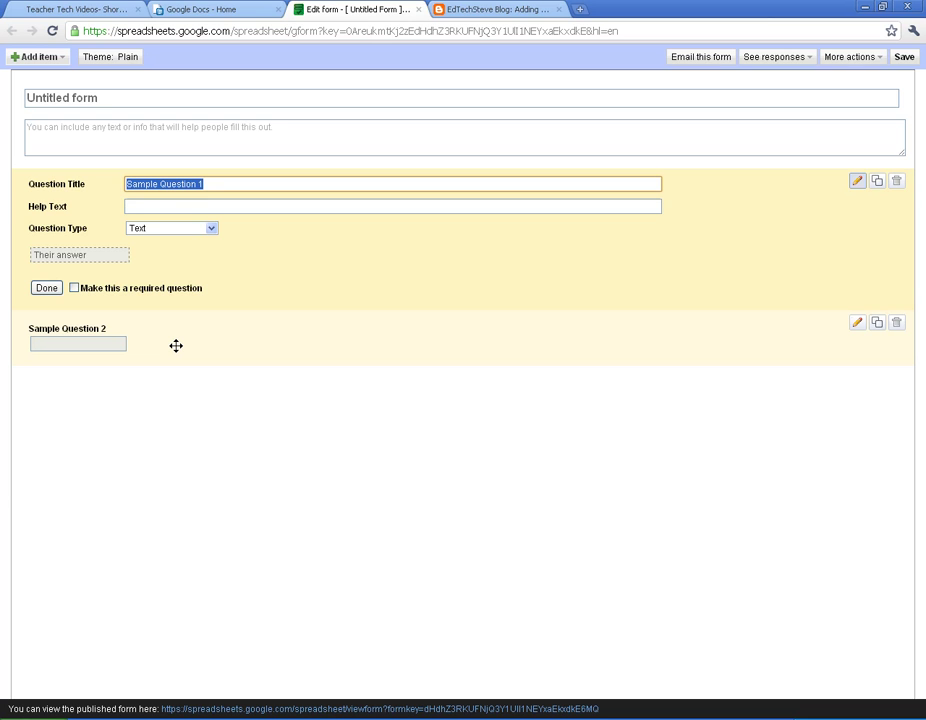
left_click(101, 97)
left_click_drag(104, 97, 17, 104)
type("Good Title")
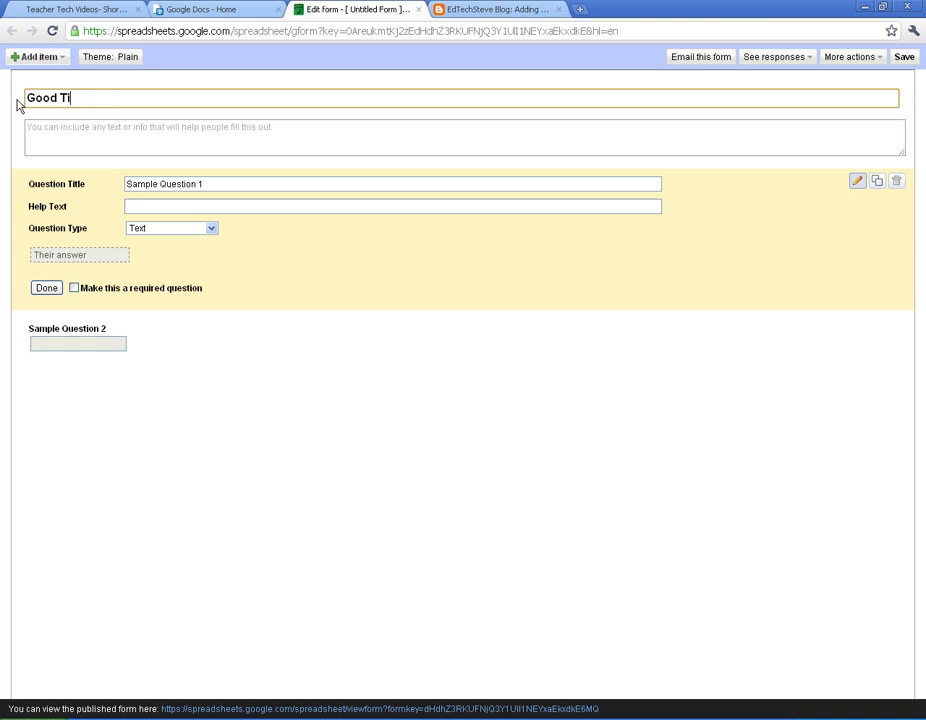
Step: Place the caret in the form's empty description box
left_click(122, 129)
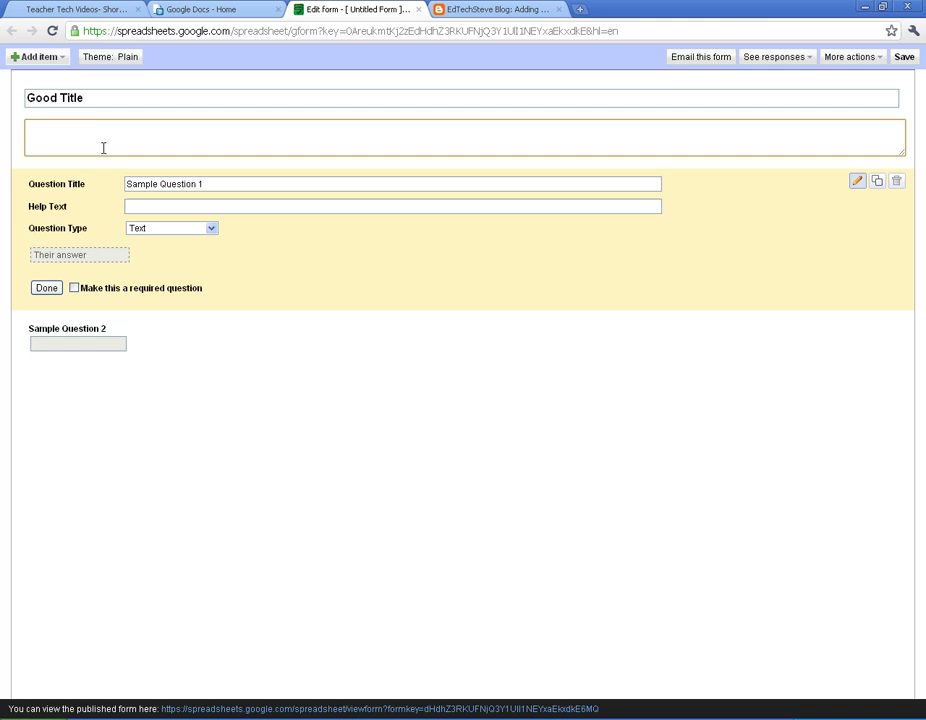
left_click(87, 97)
left_click(101, 128)
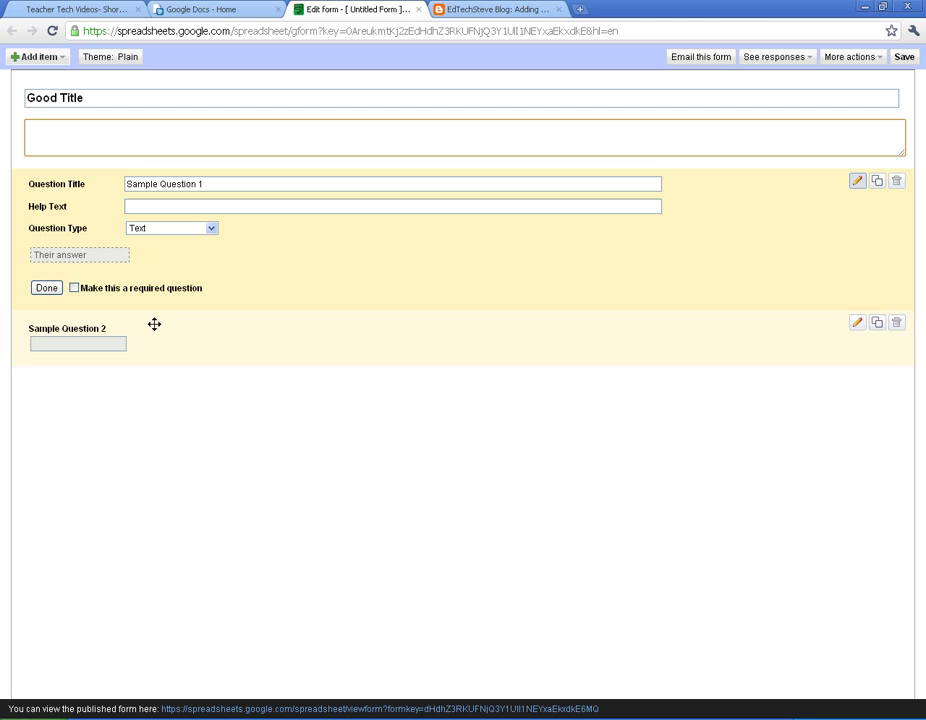
Step: Retitle Sample Question 1 as 'Last Name' and mark it required
left_click(261, 184)
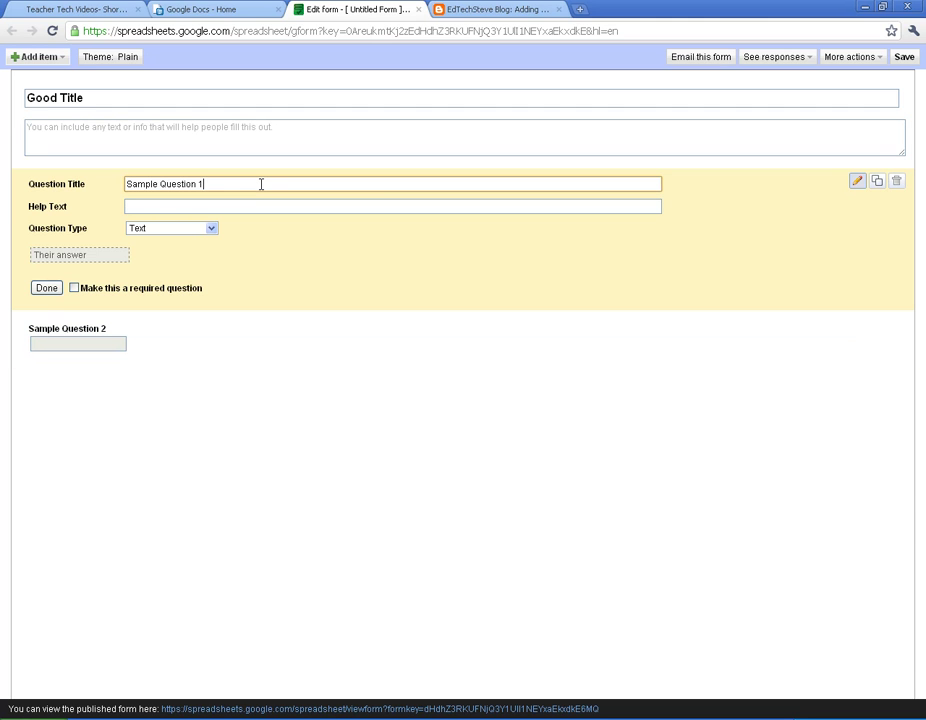
left_click_drag(256, 184, 89, 186)
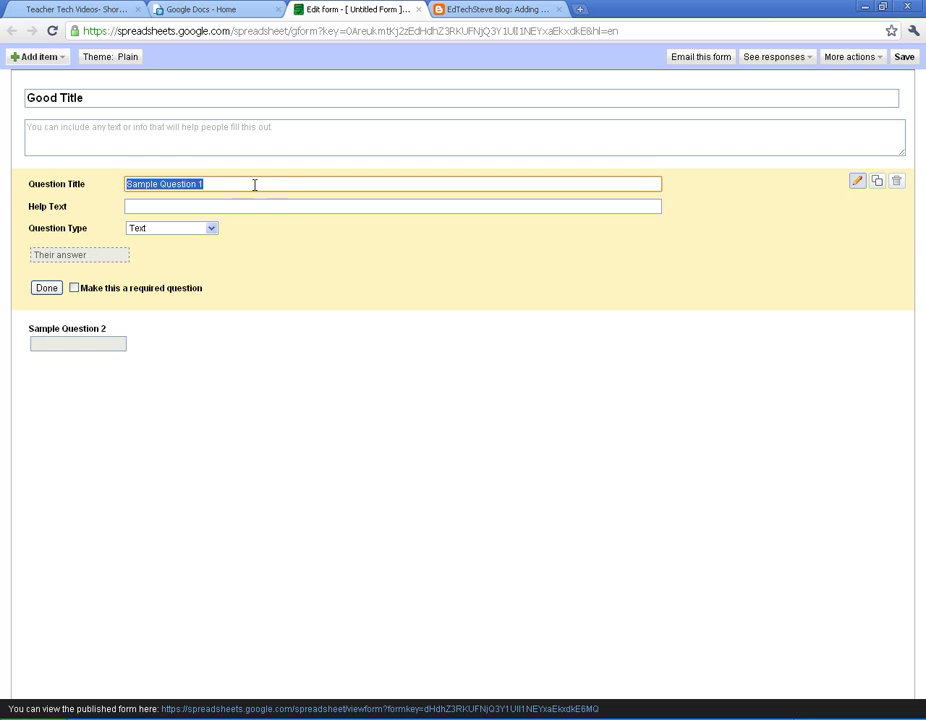
type("Last Name")
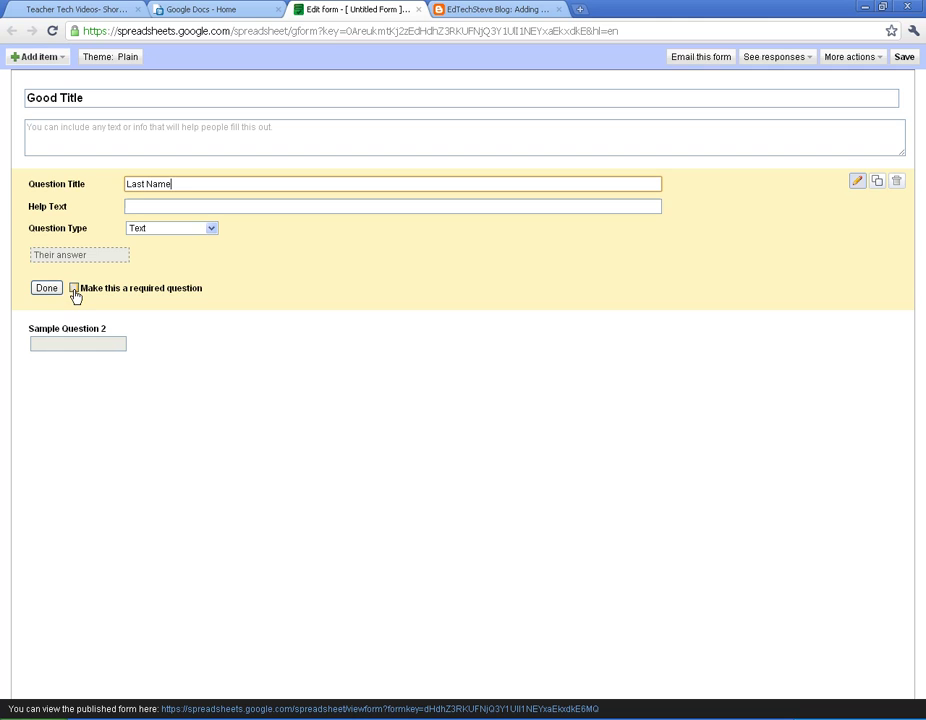
left_click(74, 289)
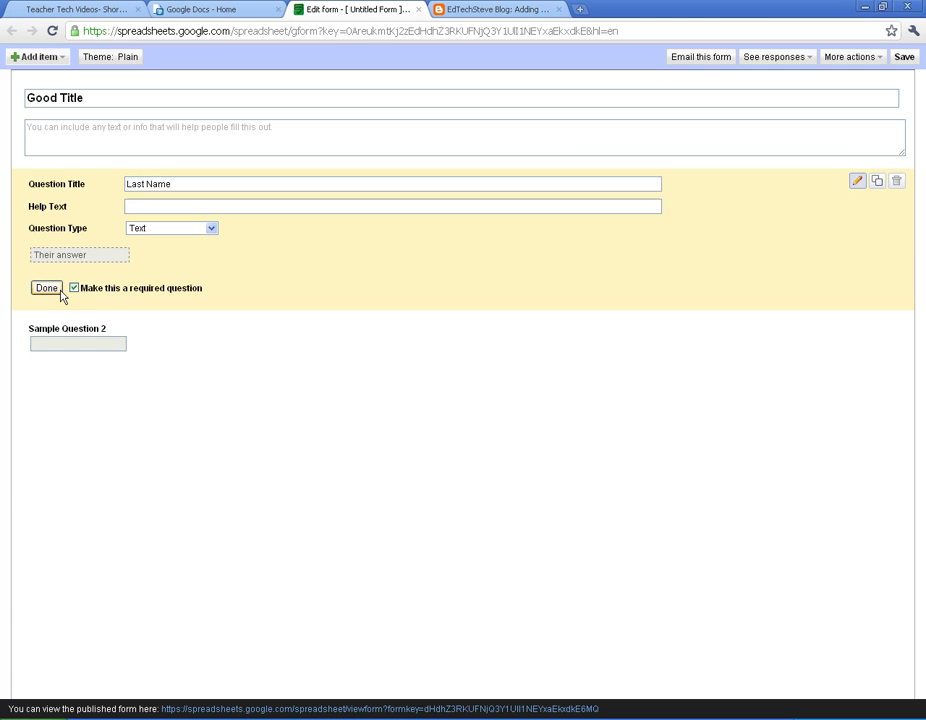
left_click(48, 289)
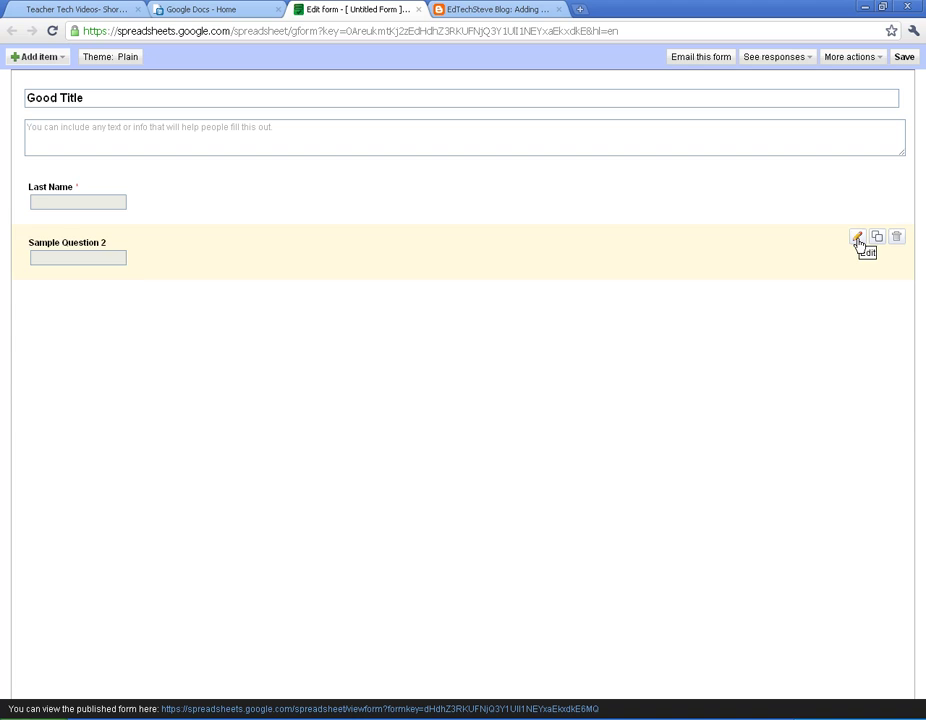
Step: Rename Sample Question 2 to 'First Name' and mark it required
left_click(857, 240)
left_click_drag(228, 239, 95, 238)
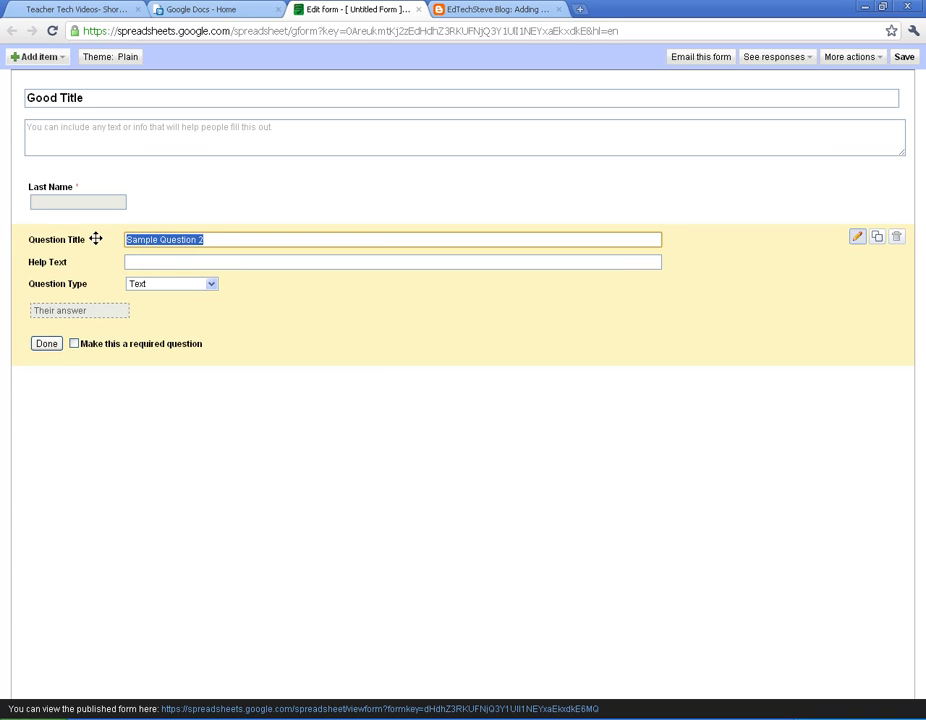
type("First Name")
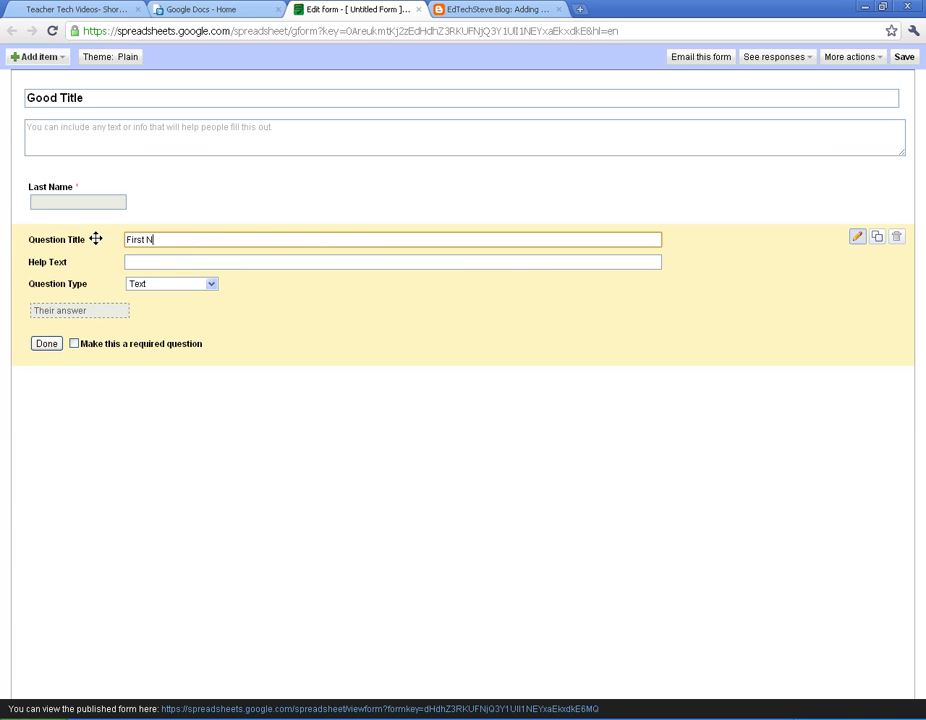
left_click(73, 343)
left_click(46, 343)
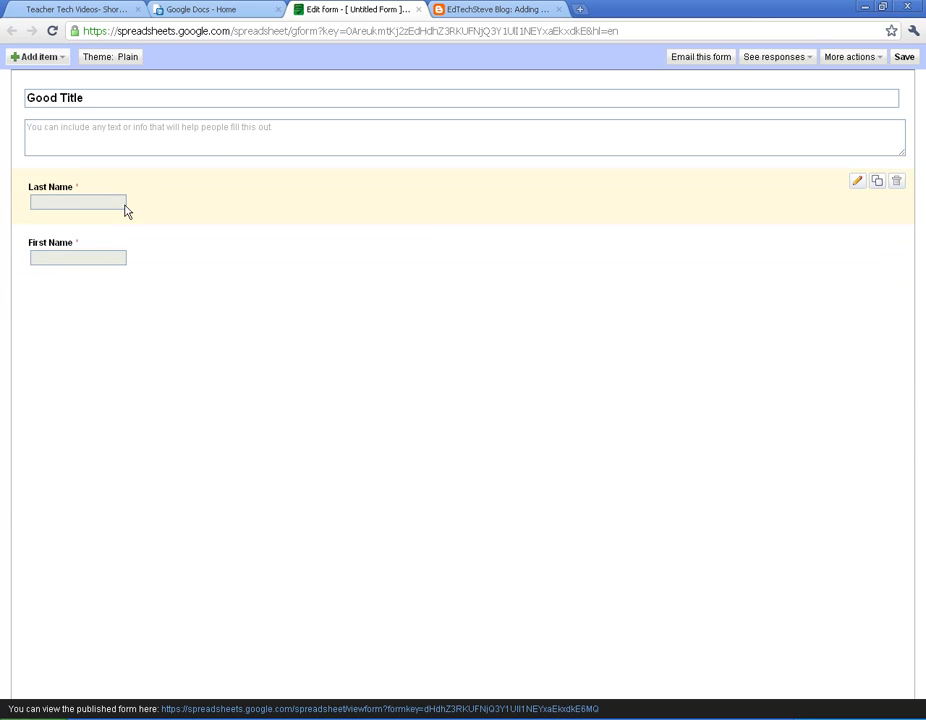
mouse_move(107, 242)
left_mouse_down()
mouse_move(110, 188)
mouse_move(103, 262)
left_mouse_up()
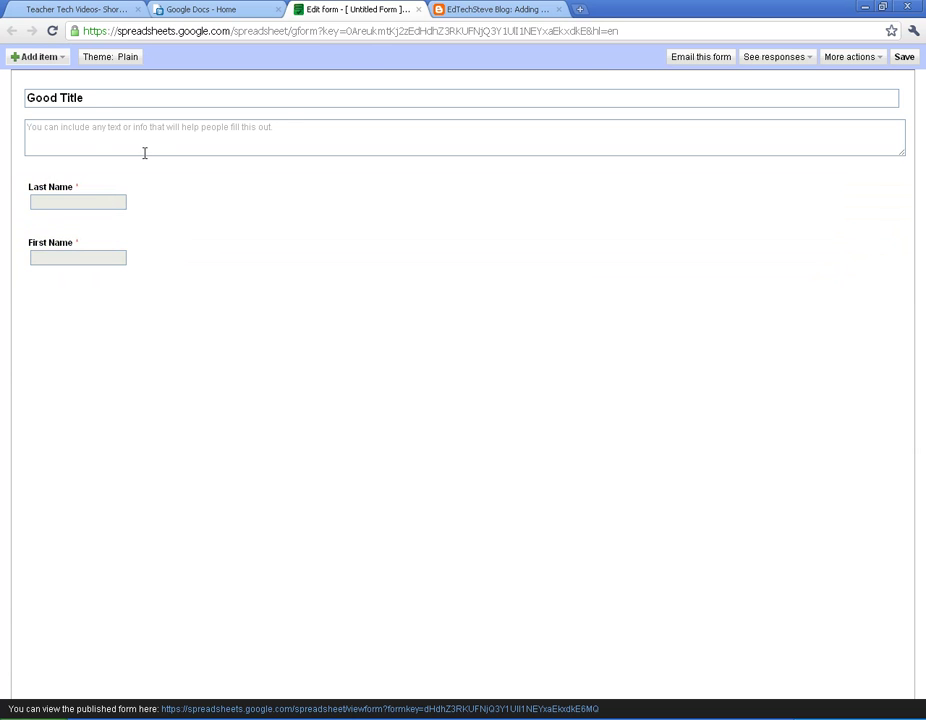
Step: Add a paragraph text question followed by a multiple choice question
left_click(62, 58)
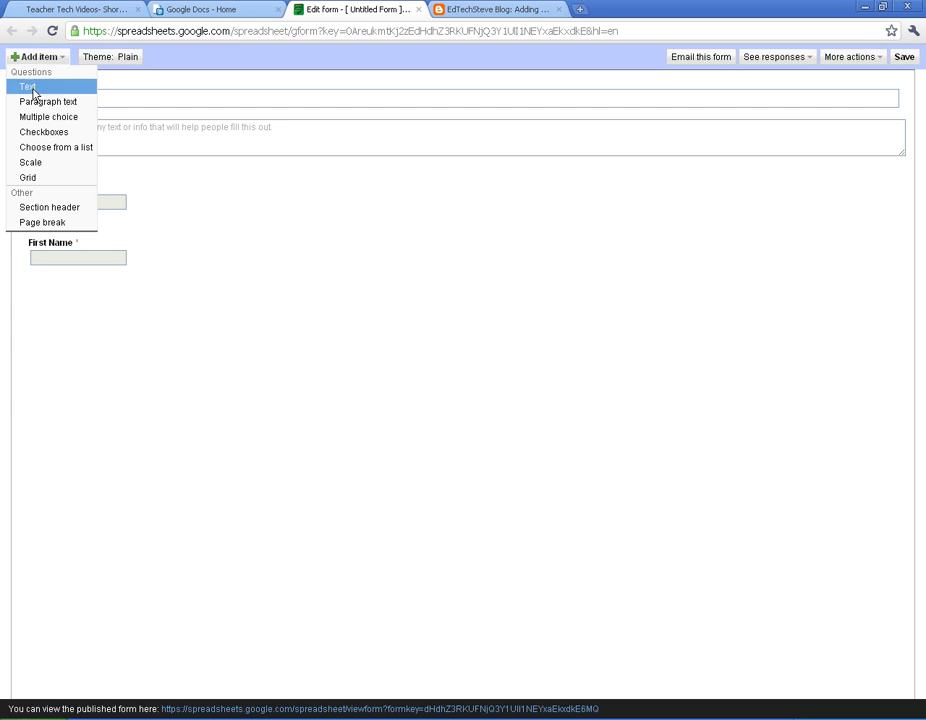
left_click(44, 102)
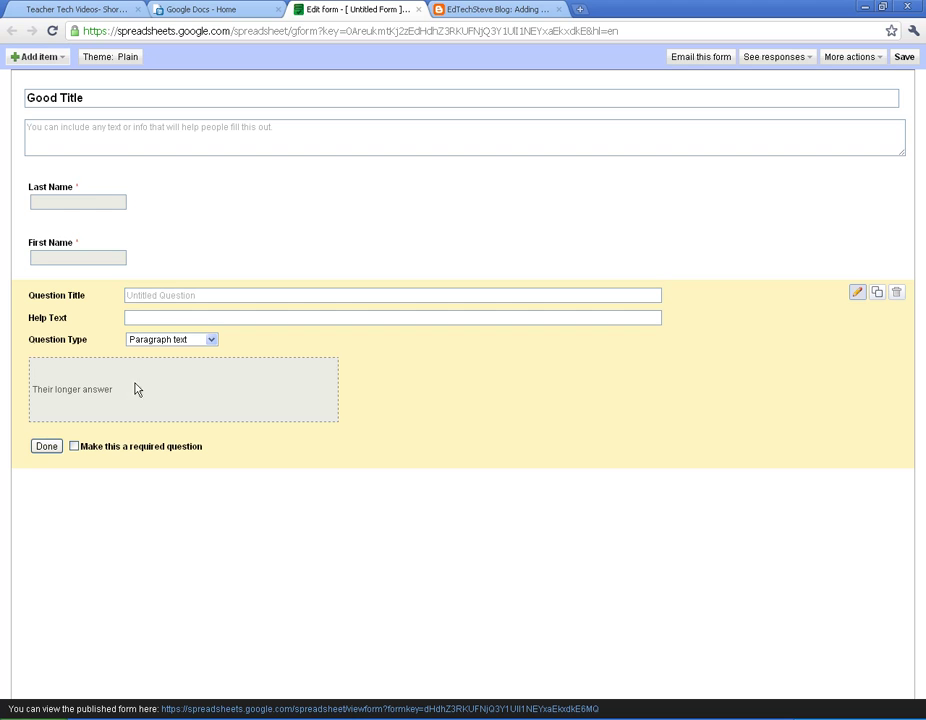
left_click(37, 60)
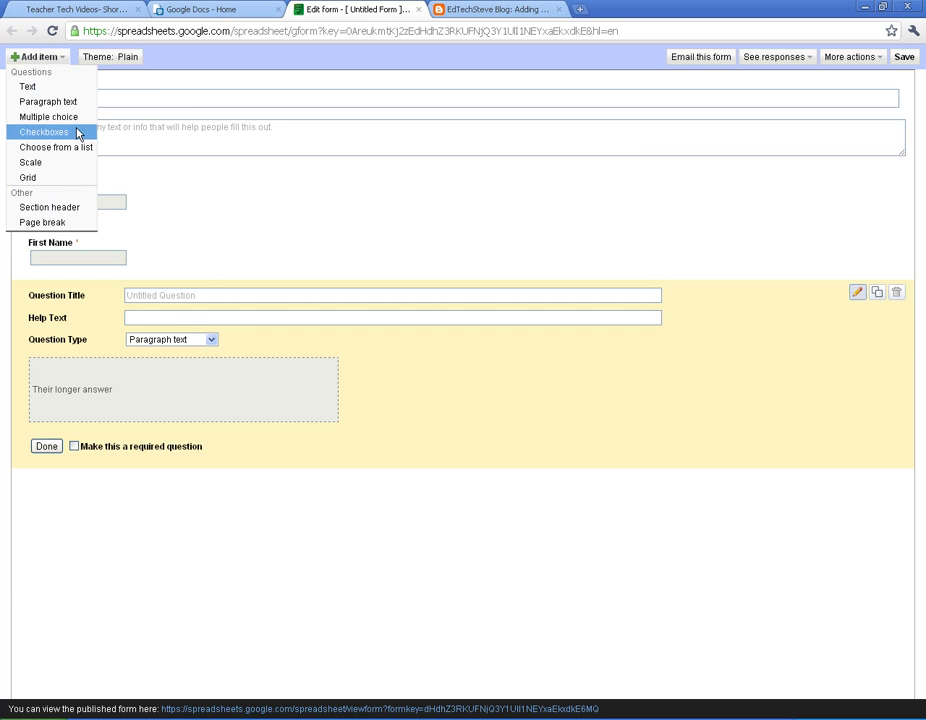
left_click(44, 117)
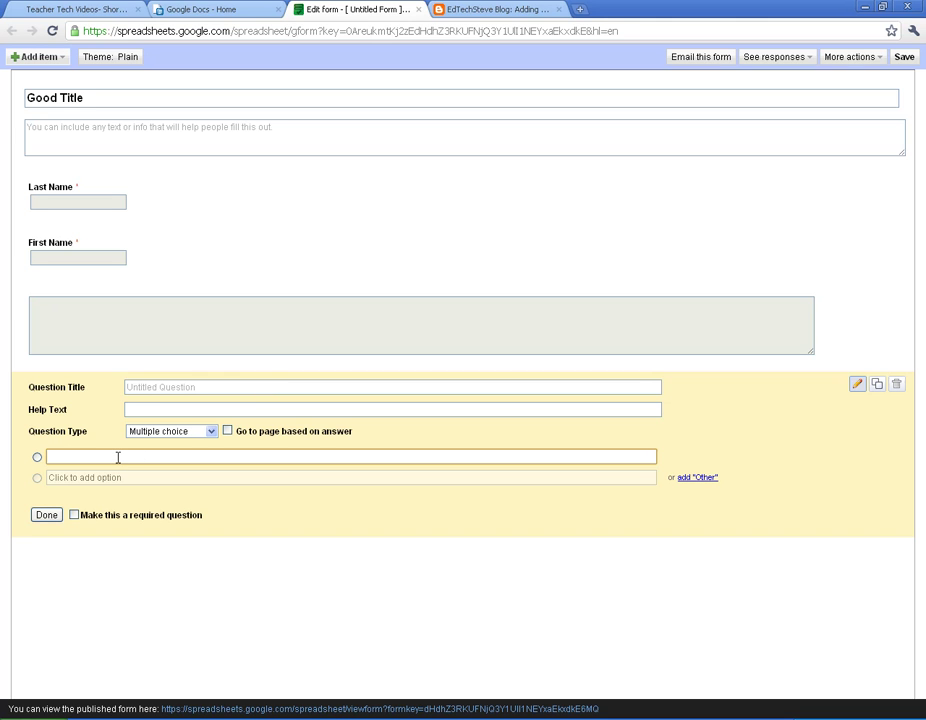
Step: Enter A, B and C as the multiple choice options
type("A")
key("Return")
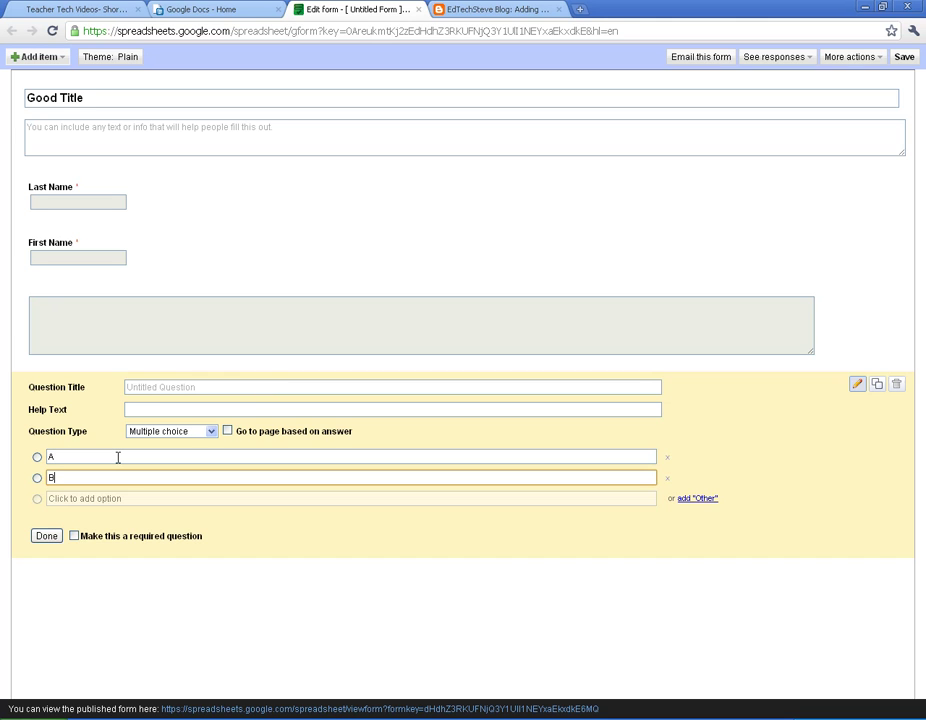
type("B")
key("Return")
type("C")
key("Return")
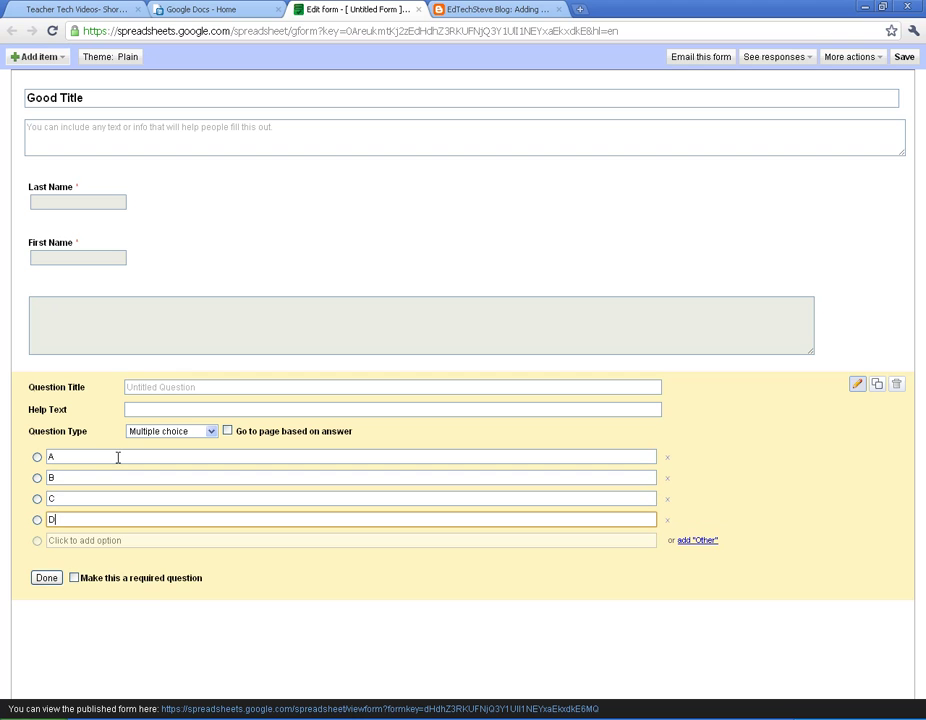
Step: Add an untitled checkboxes question, then a choose-from-a-list question
left_click(34, 56)
left_click(48, 132)
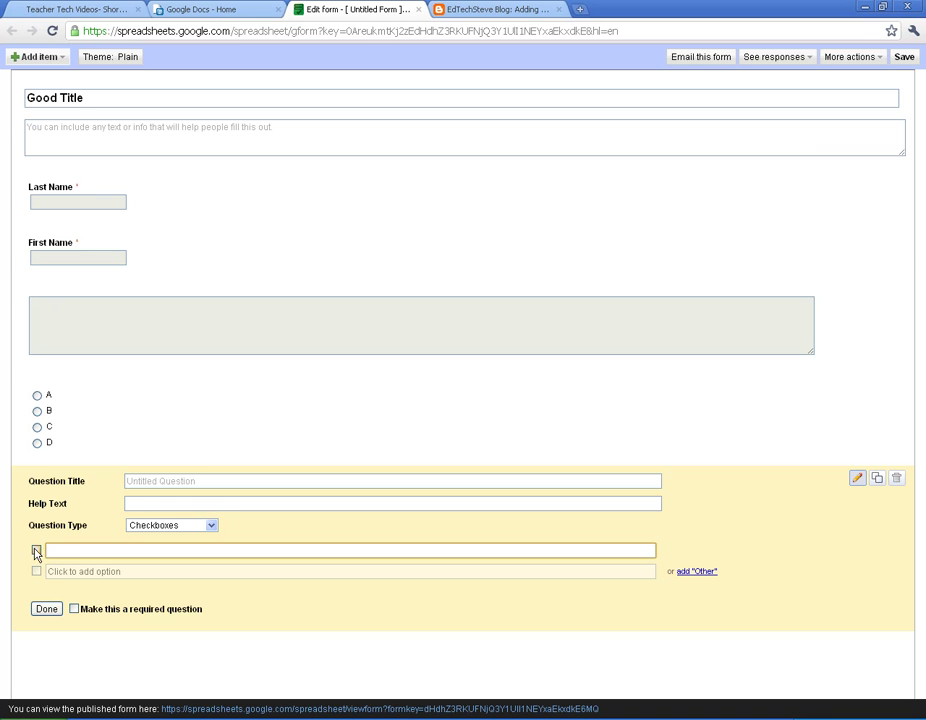
left_click(36, 56)
left_click(32, 148)
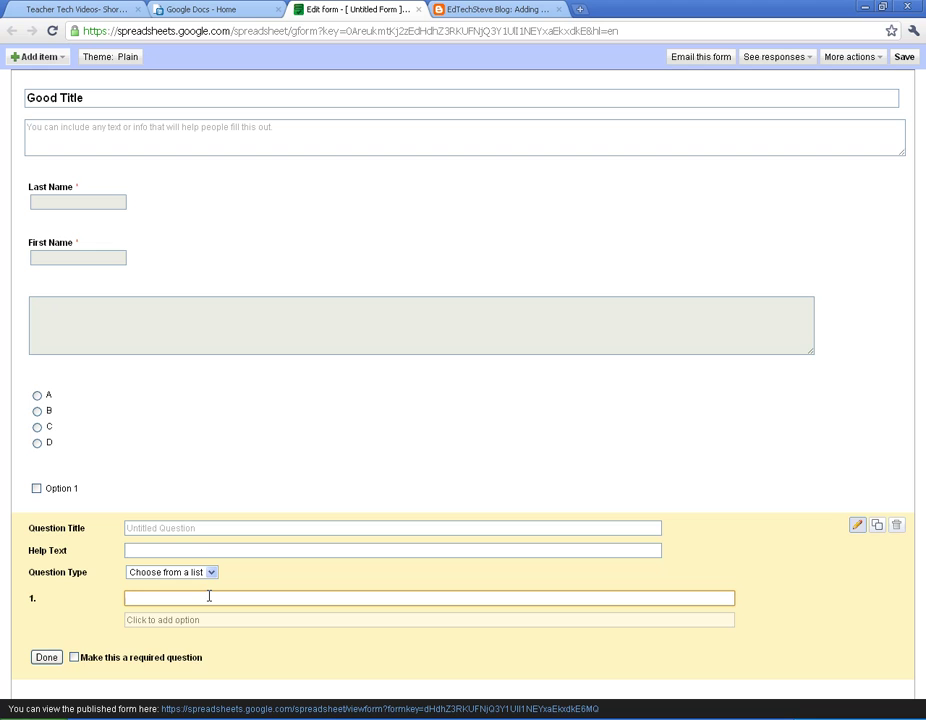
Step: Give the list question the options A, B and C
key("Return")
type("B")
key("Return")
type("C")
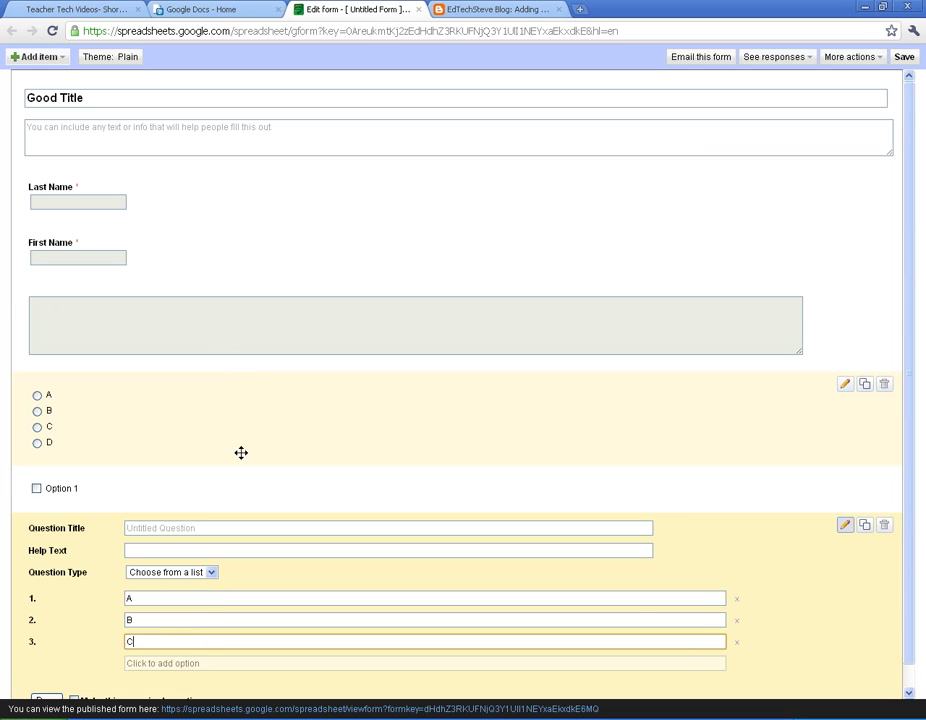
scroll(242, 451, "down", 1)
scroll(244, 451, "up", 1)
left_click(40, 57)
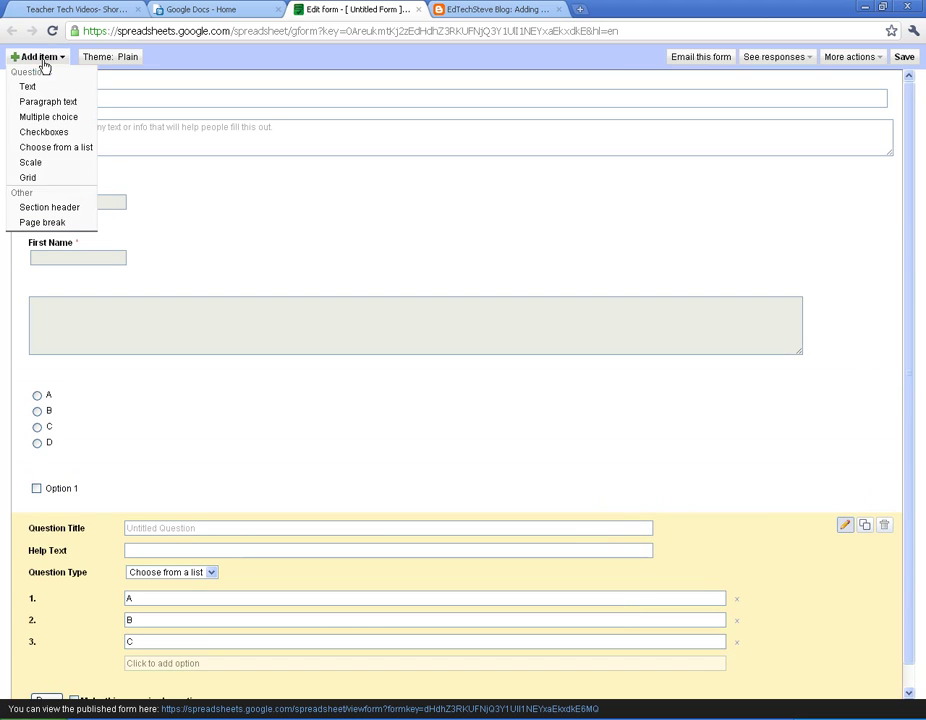
Step: Add a scale question ranging from 1 to 5
left_click(41, 165)
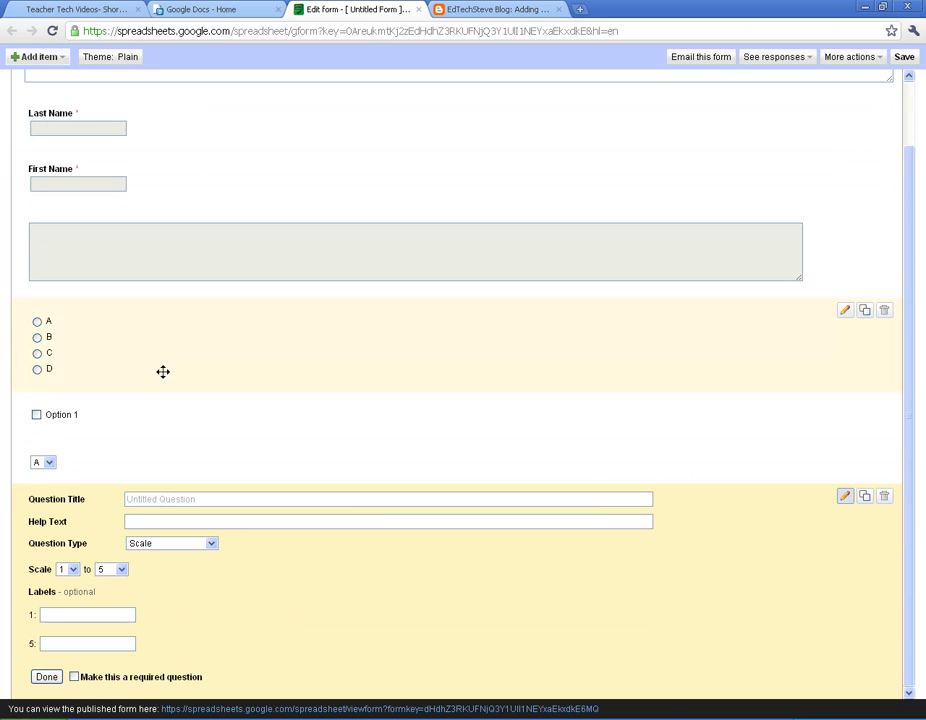
left_click(204, 498)
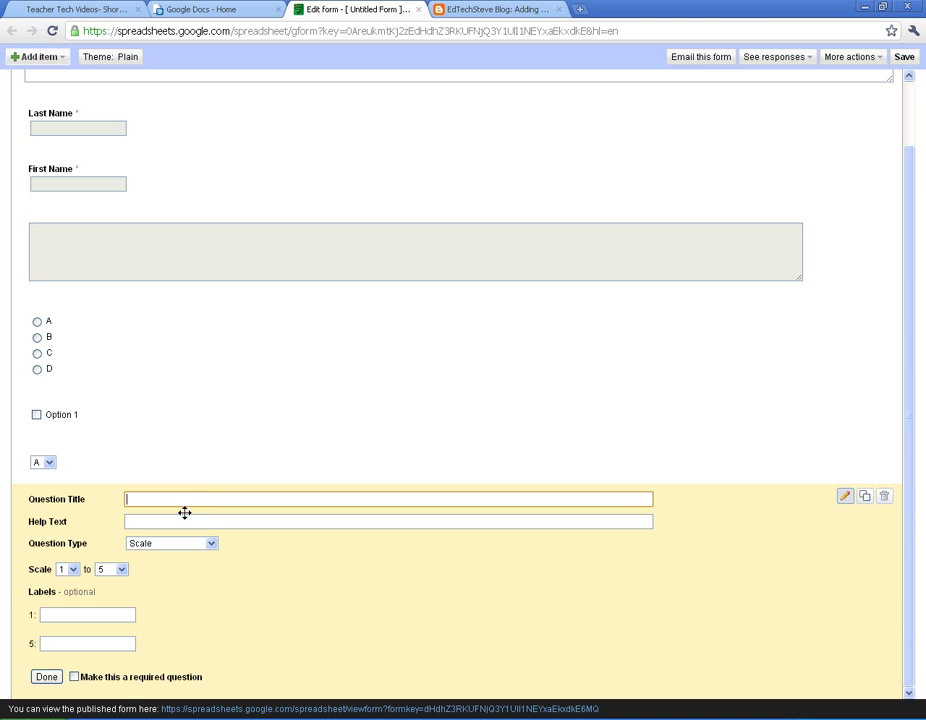
left_click(68, 570)
left_click(72, 575)
left_click(120, 570)
left_click(120, 580)
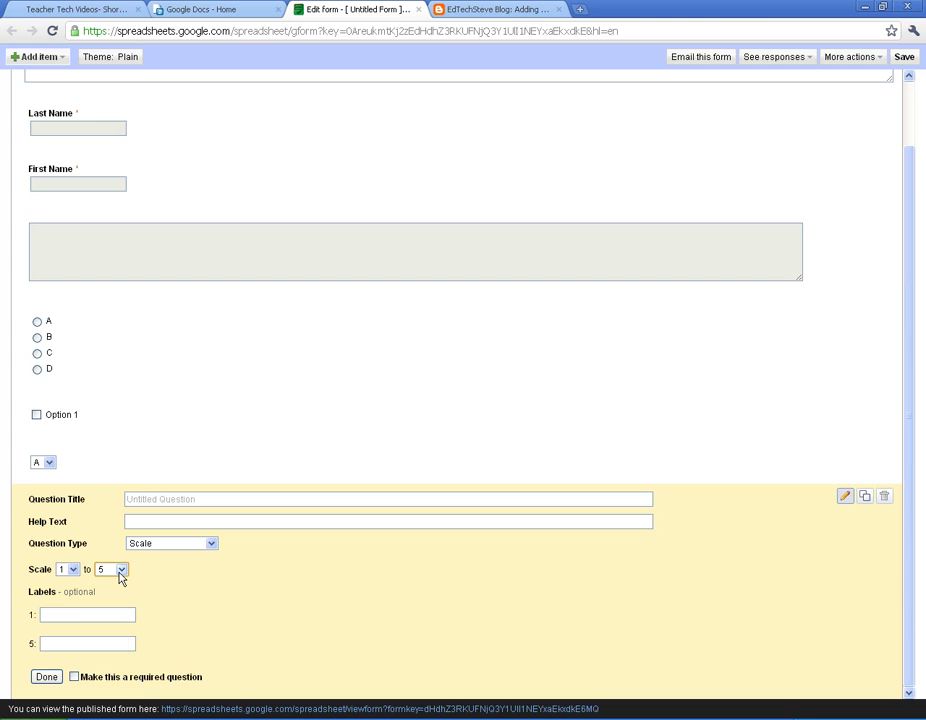
Step: Label the scale ends 'Not important at all' and 'Very important', then finish editing
left_click(71, 616)
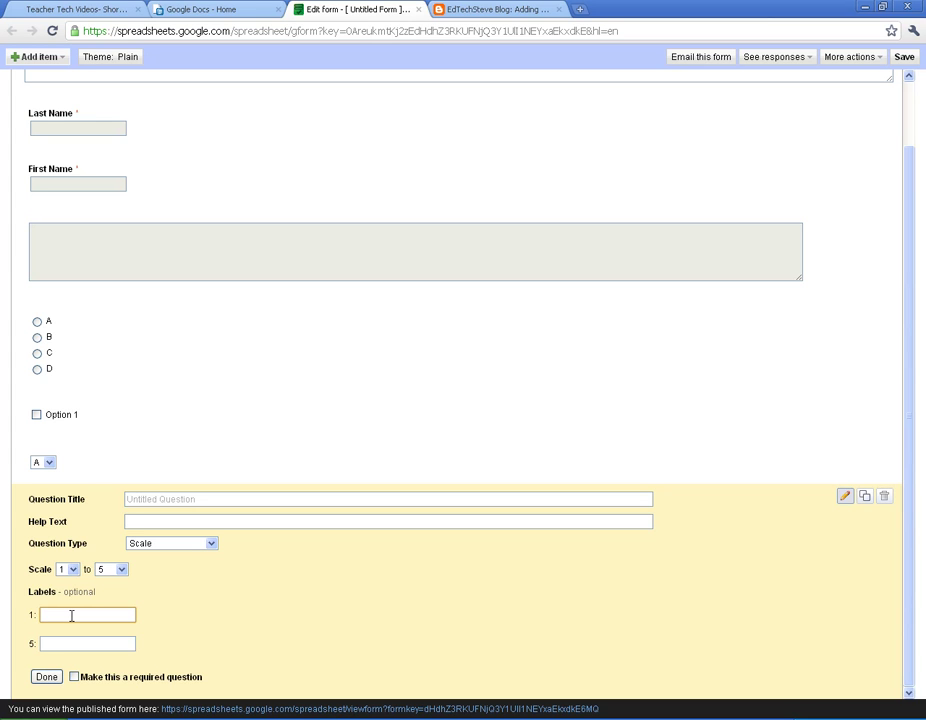
type("Not important at all")
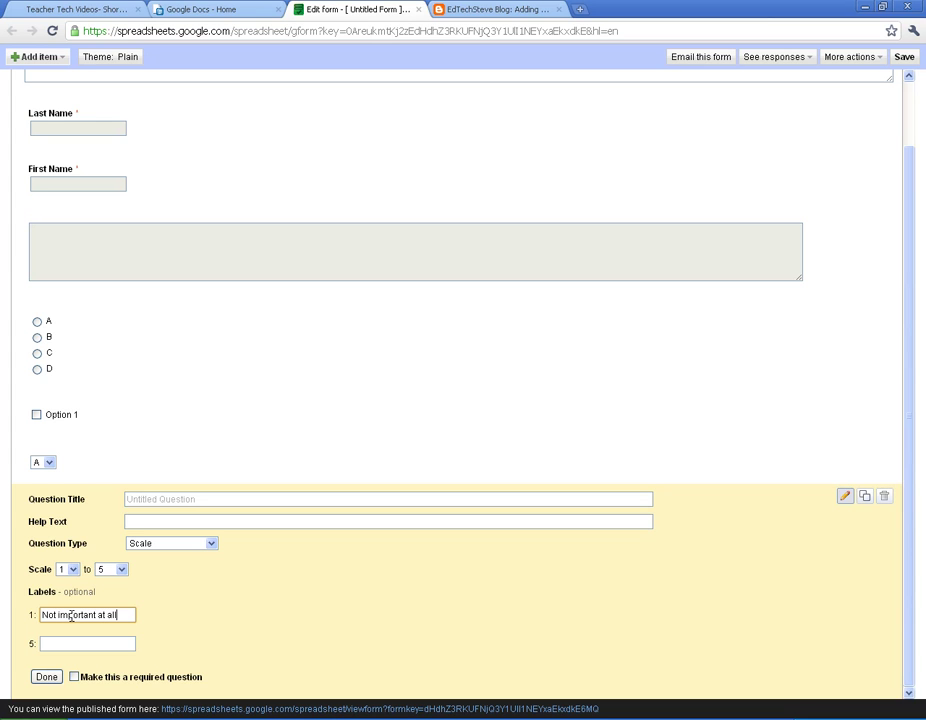
key("Tab")
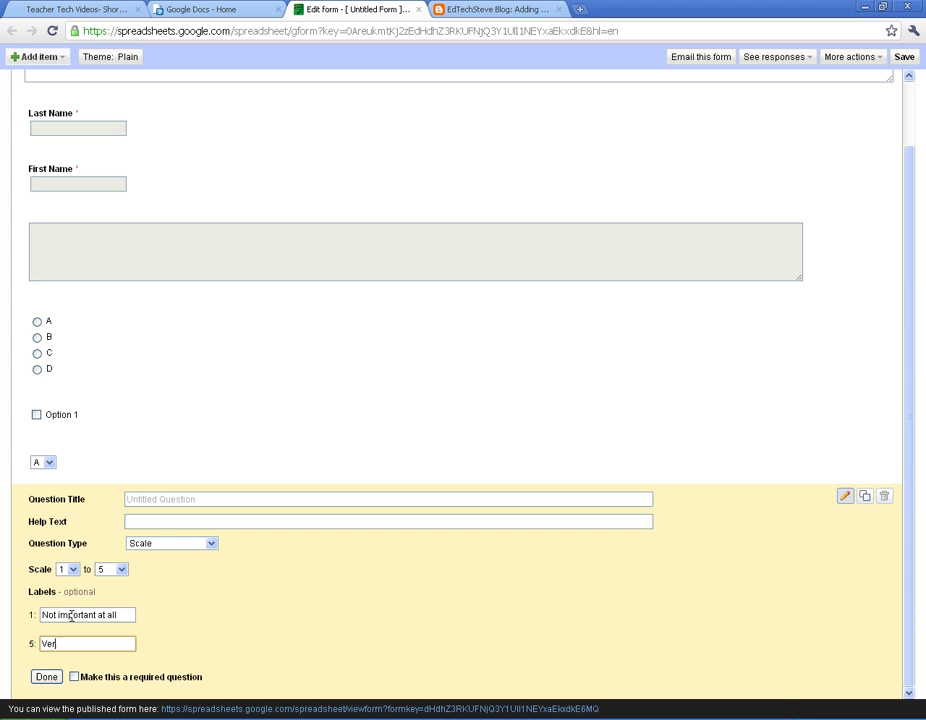
type("Very important")
left_click(46, 677)
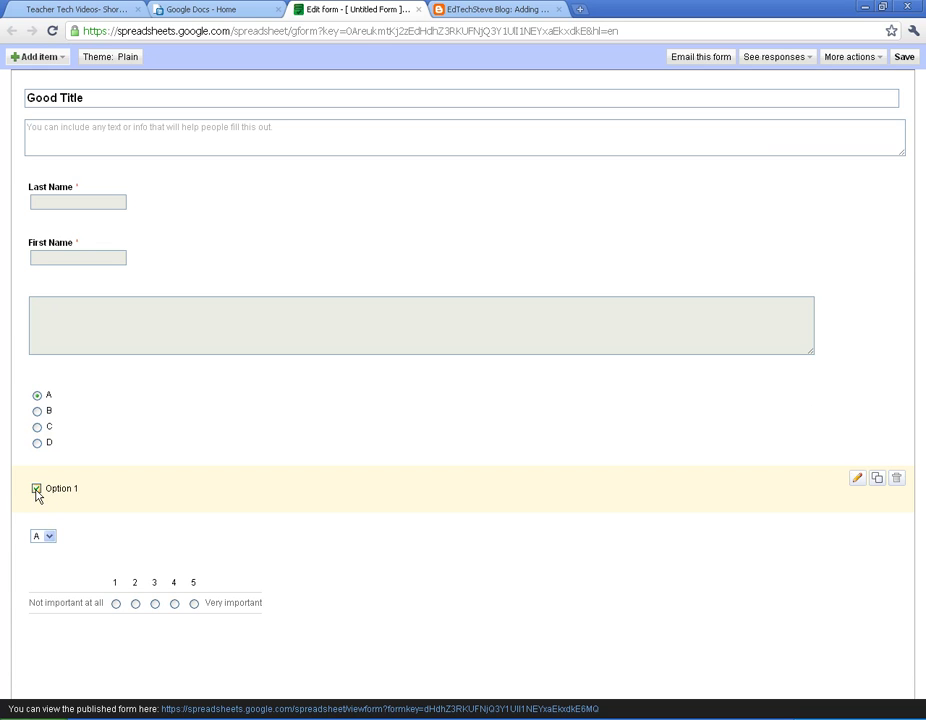
Step: Check the A, B, C list question, then add a Grid question with columns 1–5
left_click(49, 537)
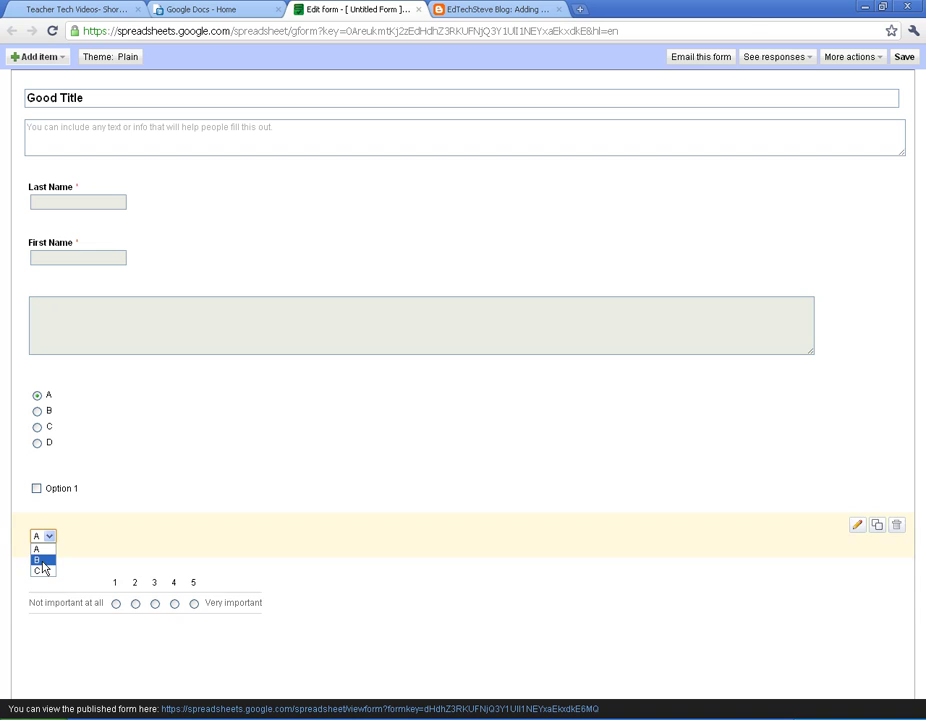
left_click(49, 537)
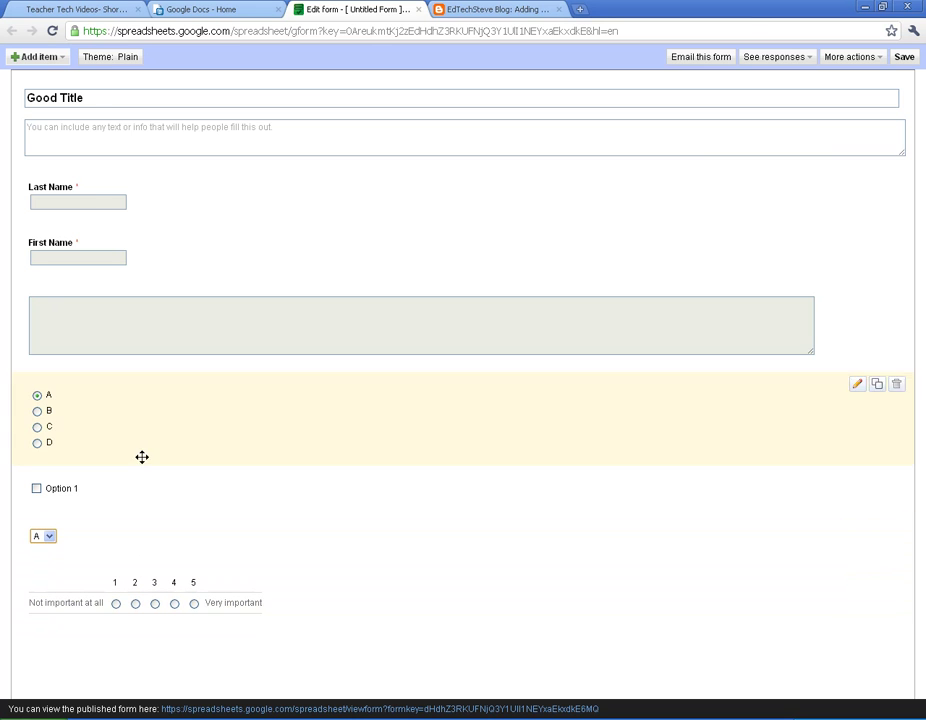
left_click(30, 56)
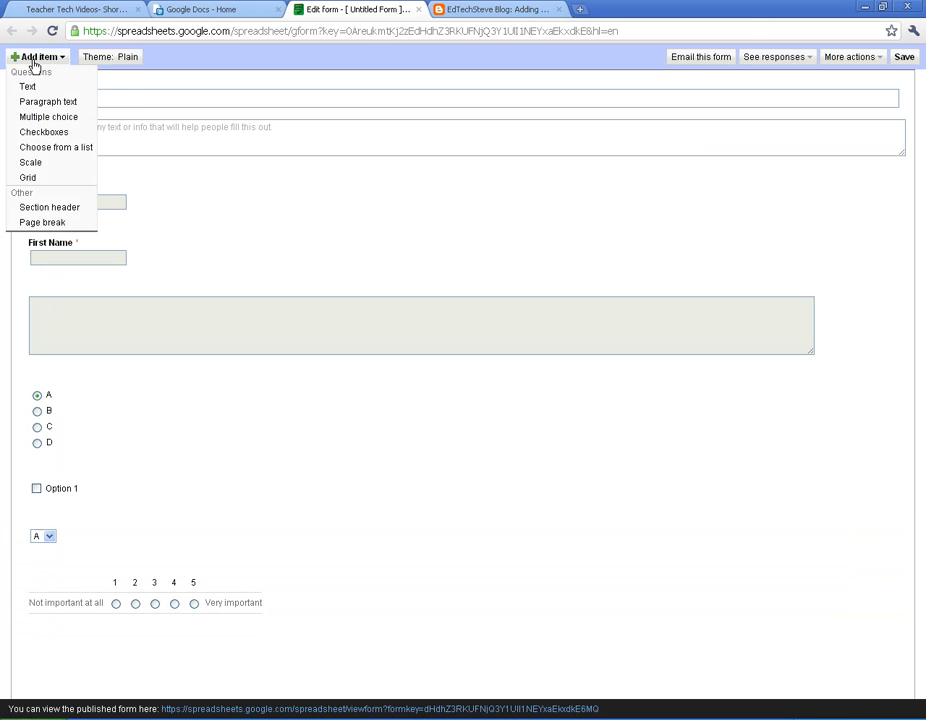
left_click(31, 180)
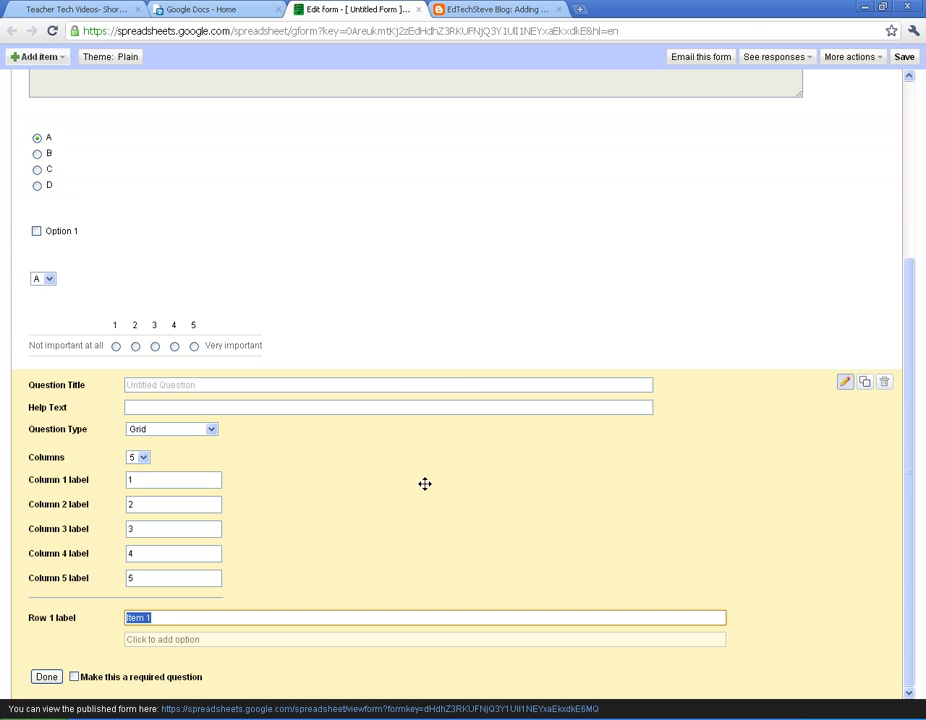
scroll(425, 480, "up", 3)
scroll(425, 479, "down", 3)
scroll(284, 494, "up", 3)
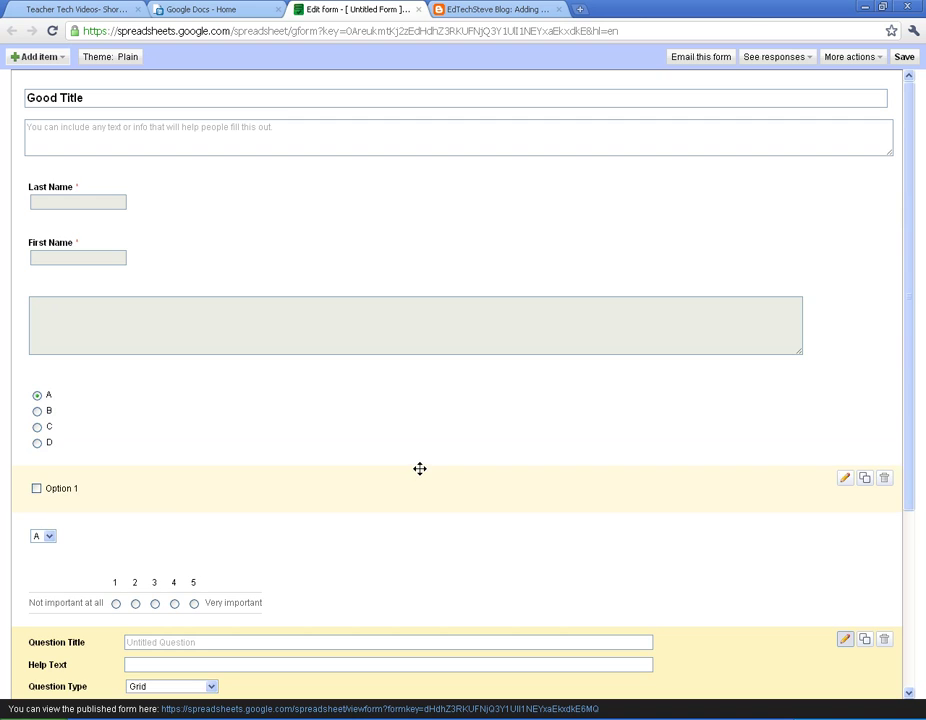
scroll(420, 470, "down", 3)
scroll(420, 468, "up", 3)
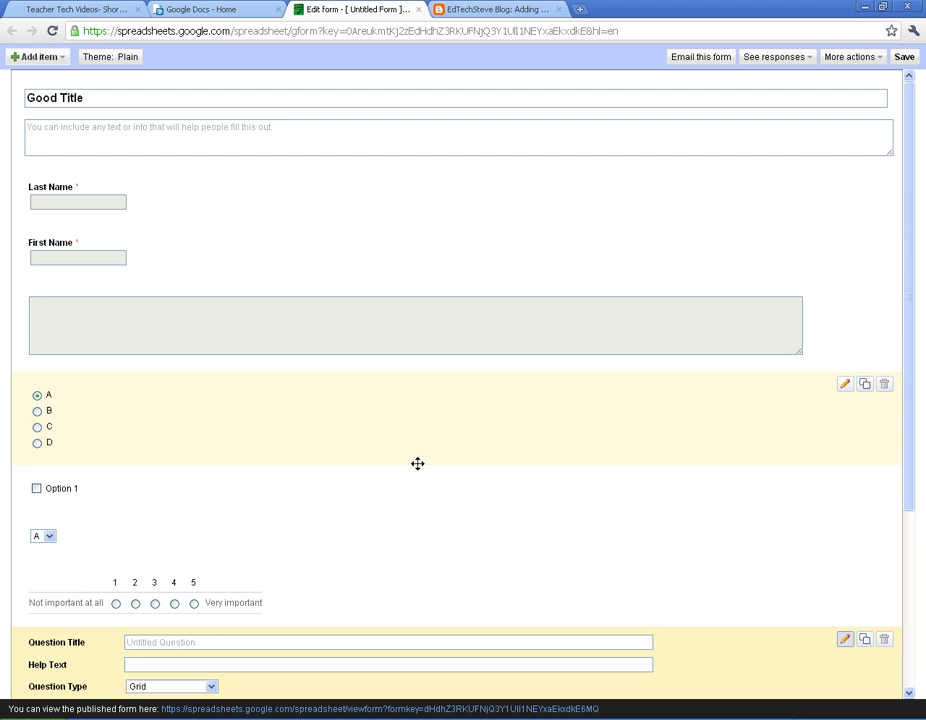
Step: Save the form and test the name and paragraph answer boxes on the live version
left_click(903, 58)
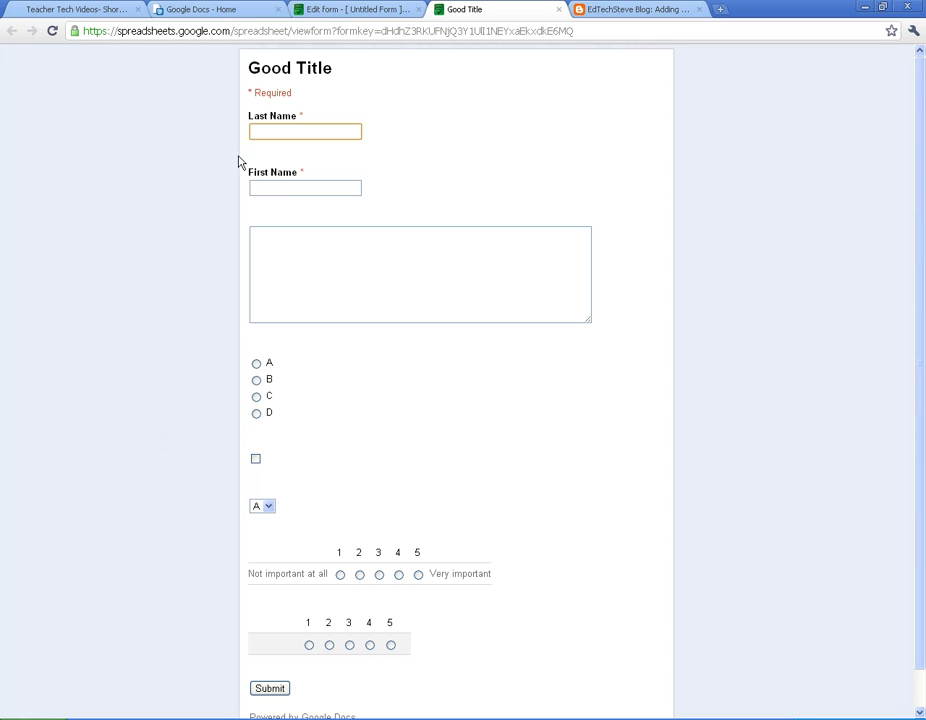
left_click(289, 188)
left_click(279, 131)
left_click(302, 188)
left_click(314, 250)
scroll(318, 540, "down", 1)
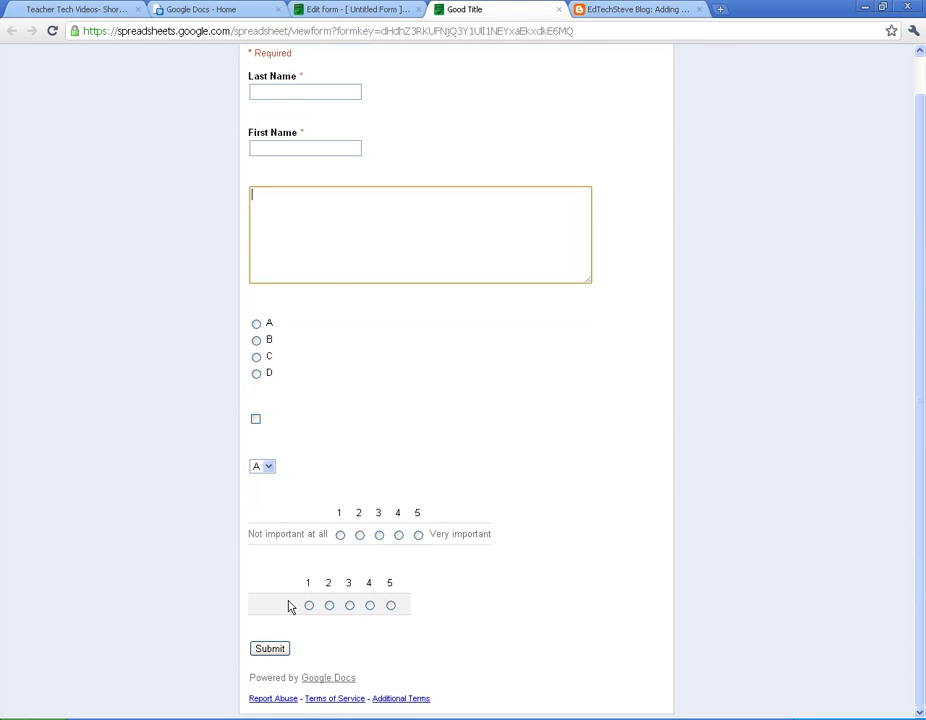
Step: Scroll the live form and retest the Last Name, First Name and paragraph boxes
scroll(365, 400, "up", 1)
left_click(285, 130)
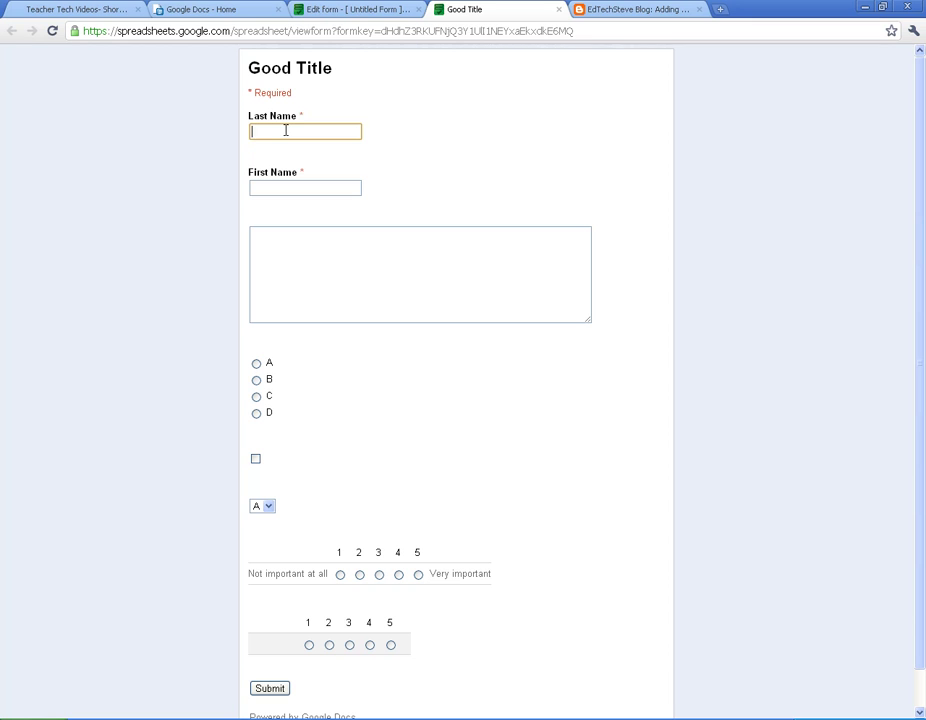
left_click(277, 190)
left_click(290, 235)
left_click(267, 133)
left_click(301, 265)
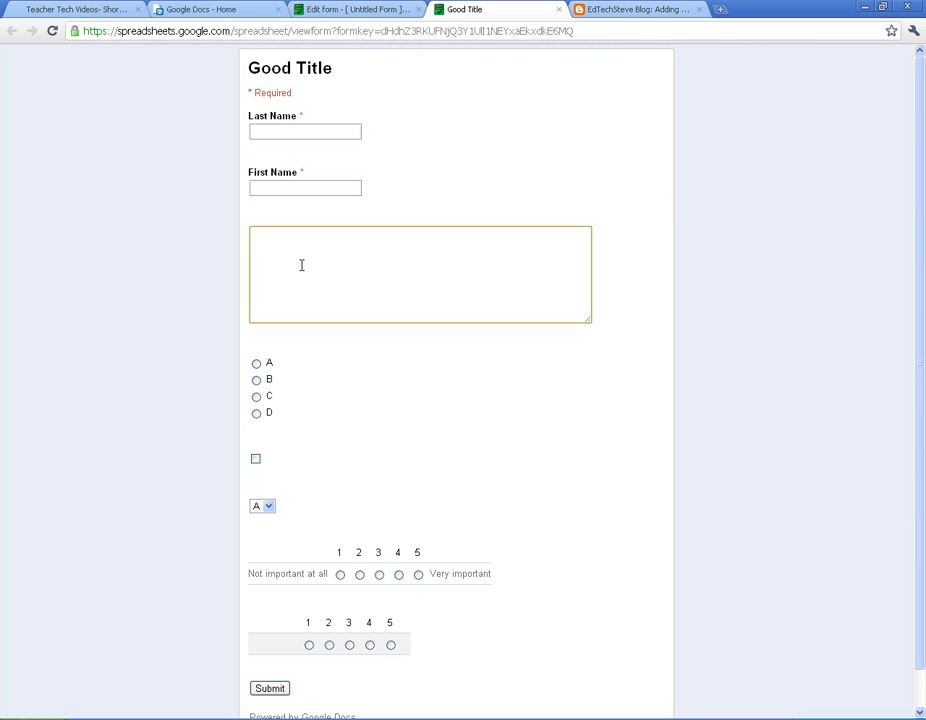